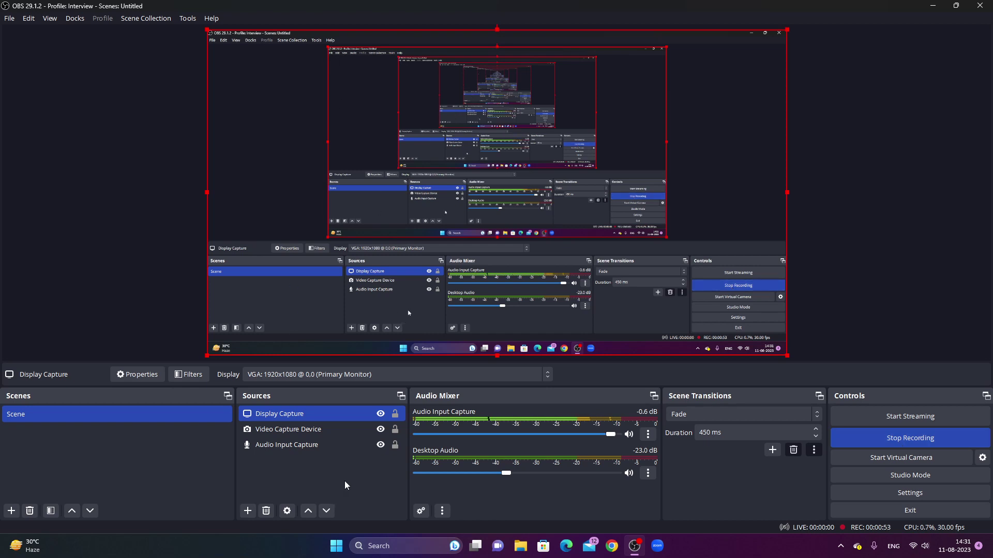
Step: Select the Audio Input Capture source and choose Microphone (High Definition Audio Device) as its device
click(325, 447)
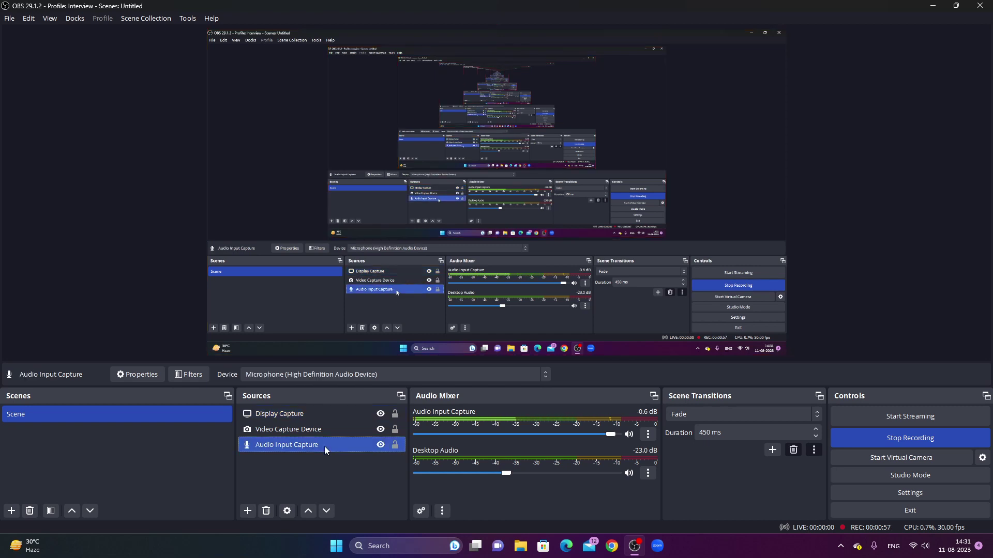
click(389, 376)
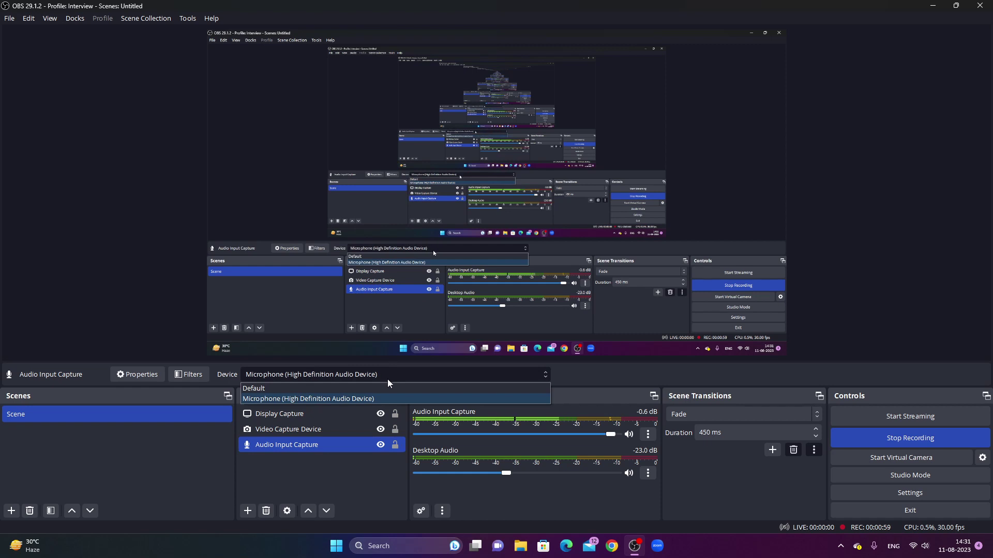
click(387, 398)
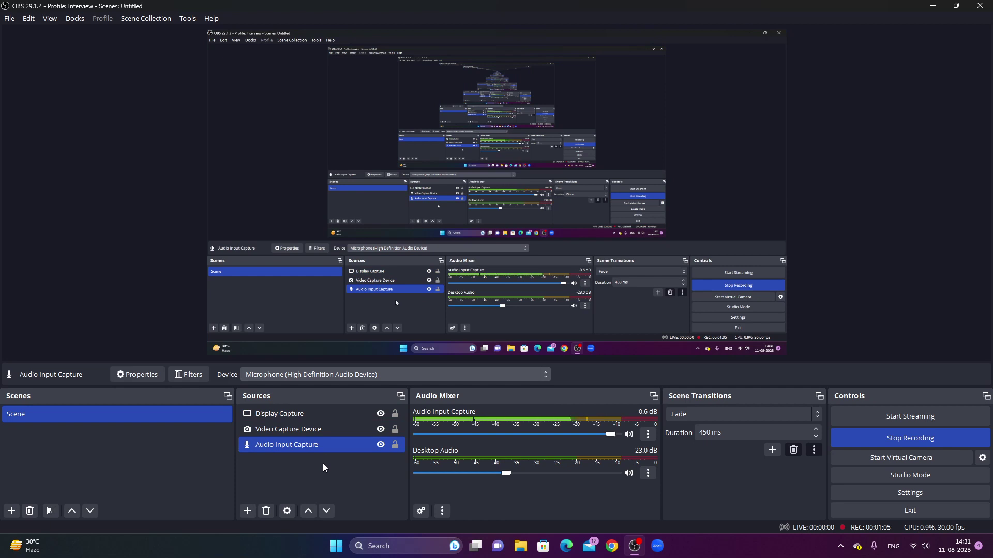
click(350, 375)
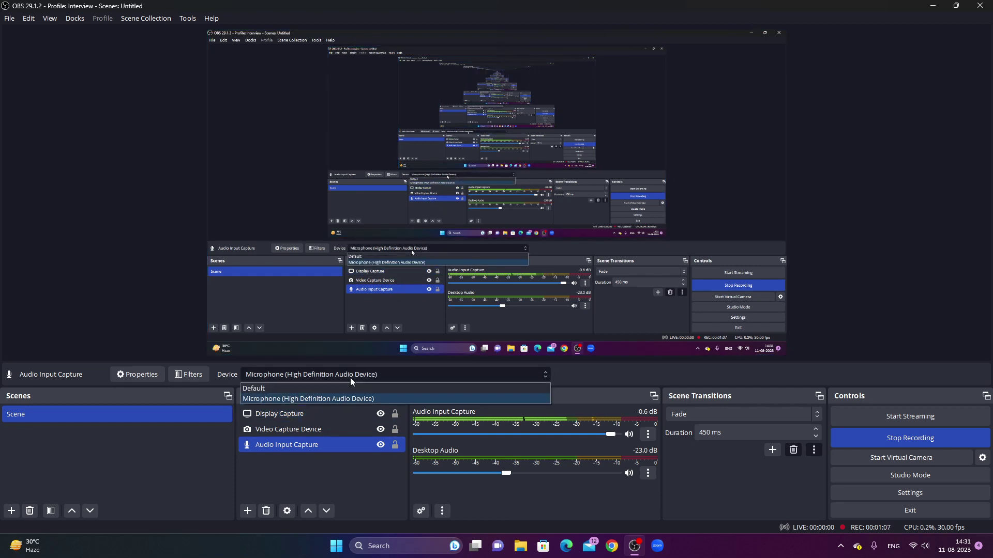
click(346, 399)
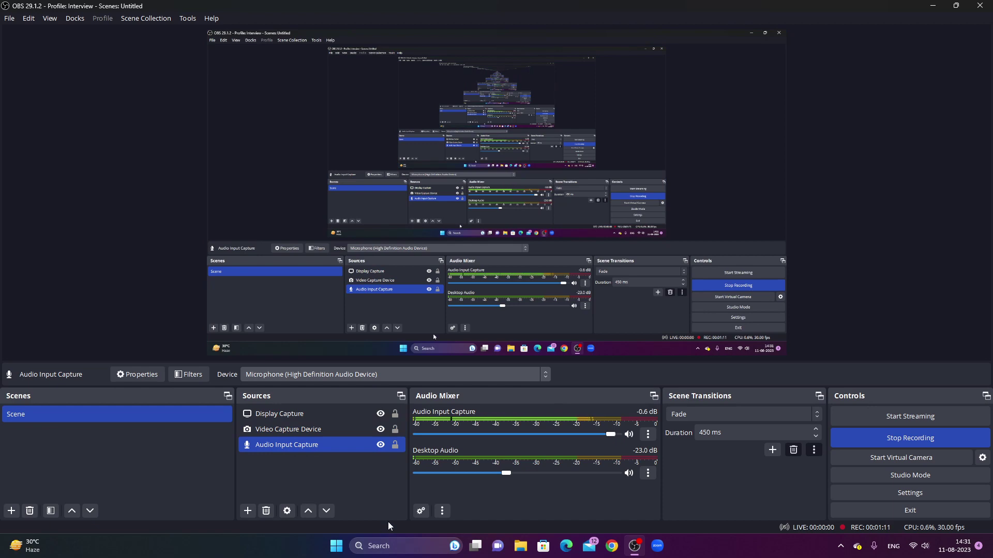
Step: Switch to the Windows Control Panel and bring up the recording devices in the Sound settings
key(super)
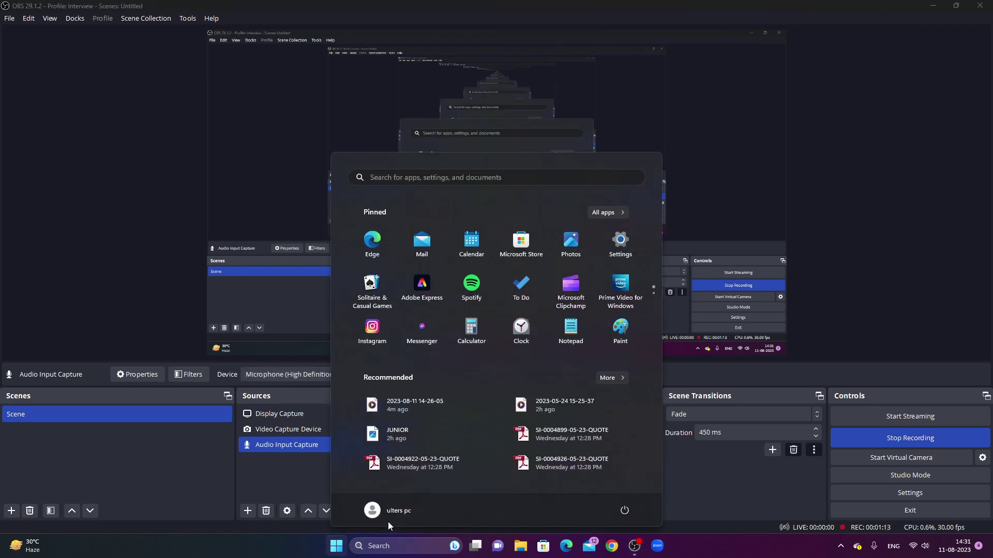
text(con)
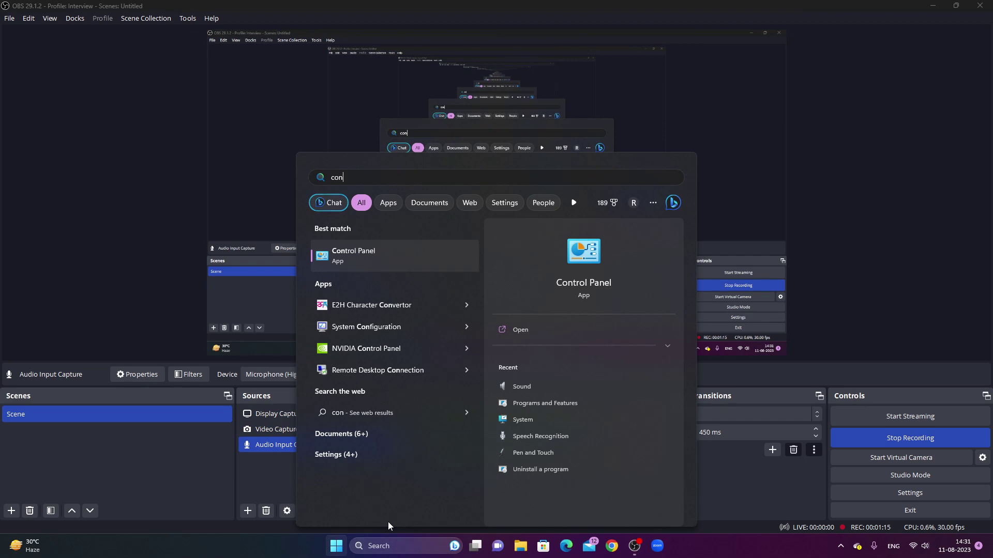
click(427, 251)
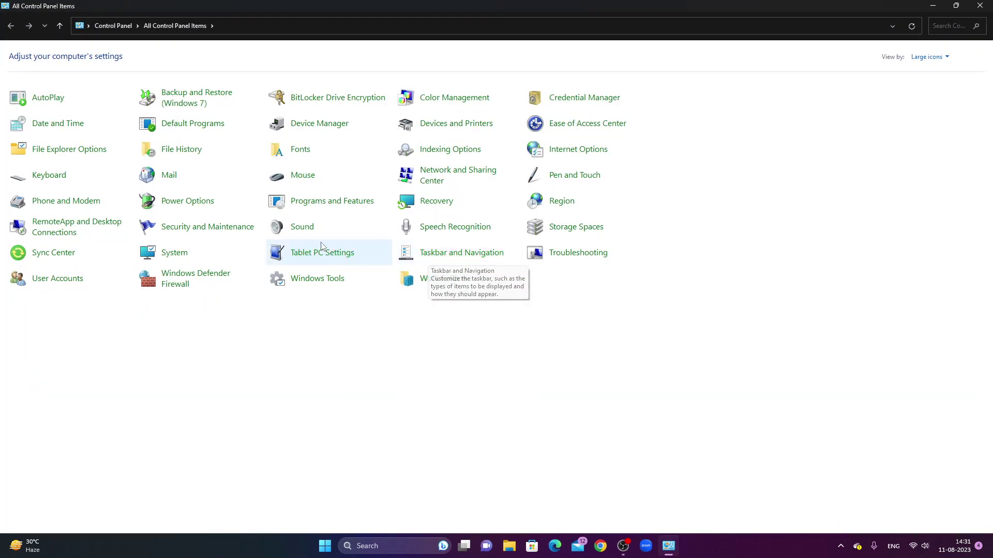
click(310, 228)
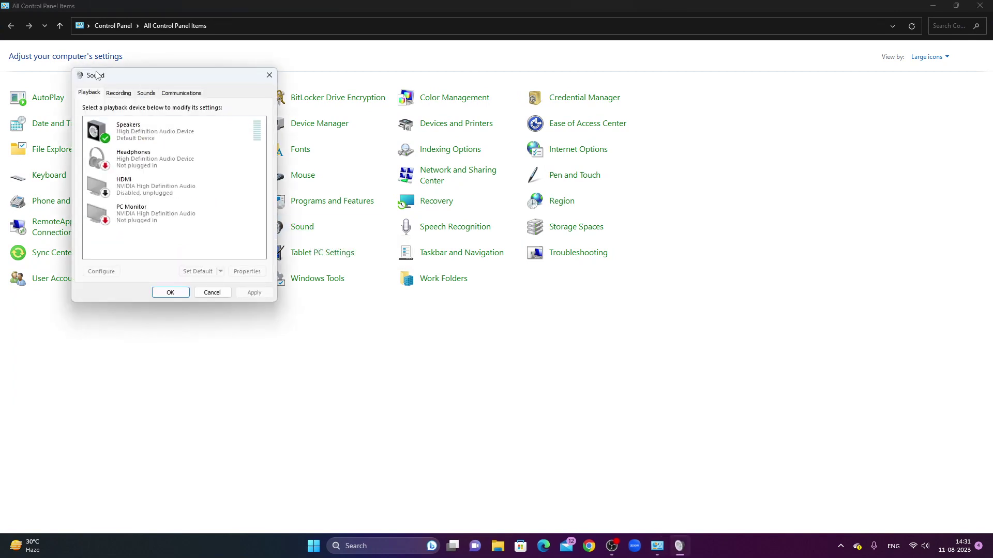
click(125, 97)
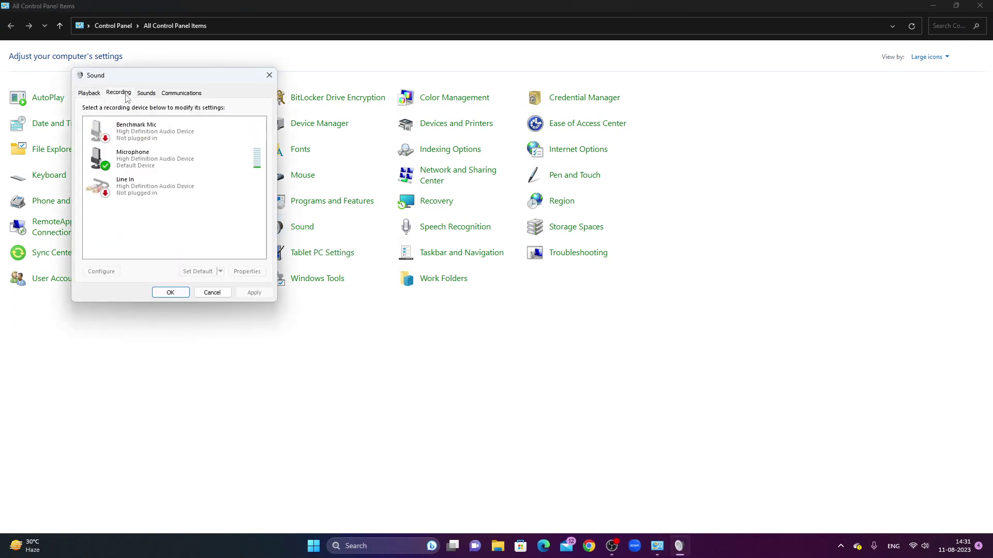
click(269, 75)
click(302, 226)
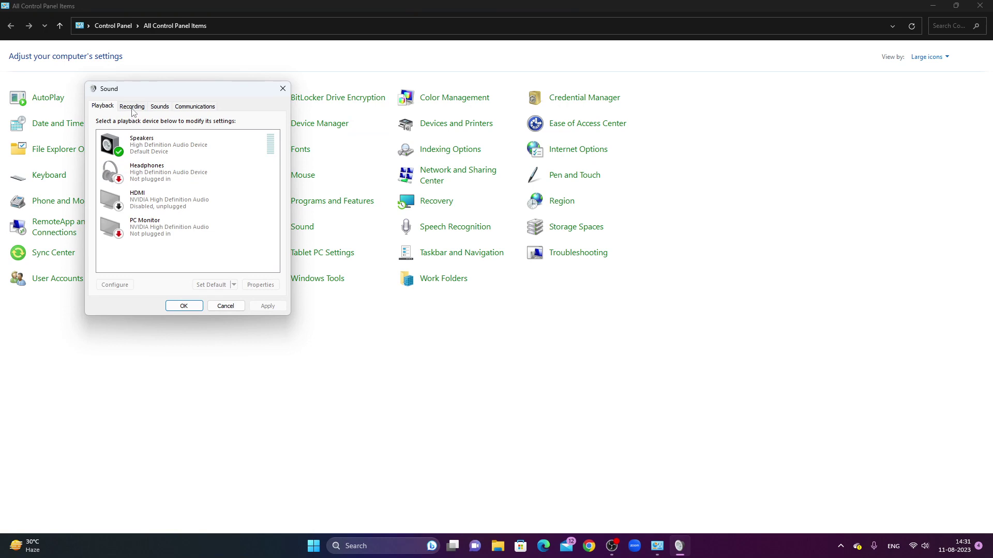
click(132, 107)
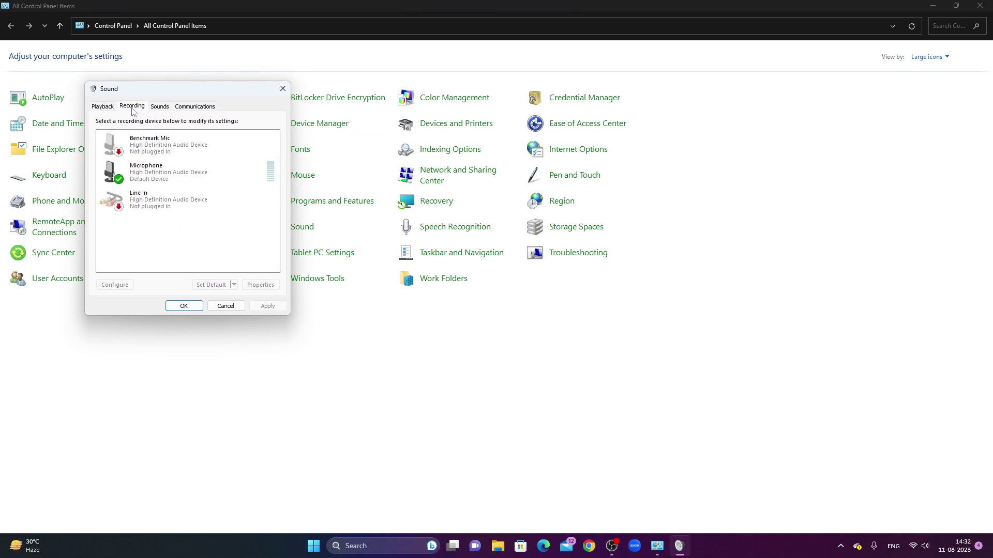
Step: Adjust the default Microphone's level and boost in its properties, accept the sound settings and return to OBS
double_click(165, 180)
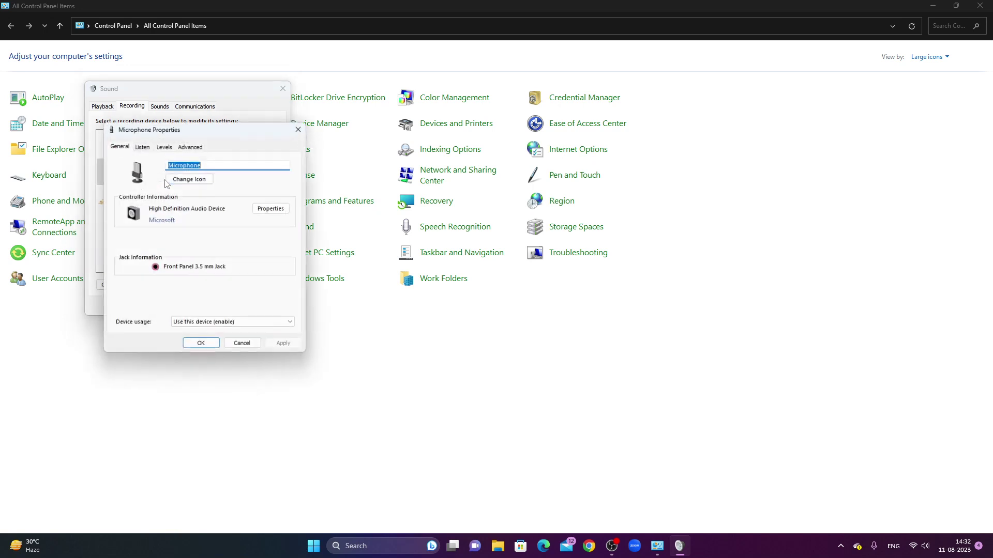
click(164, 146)
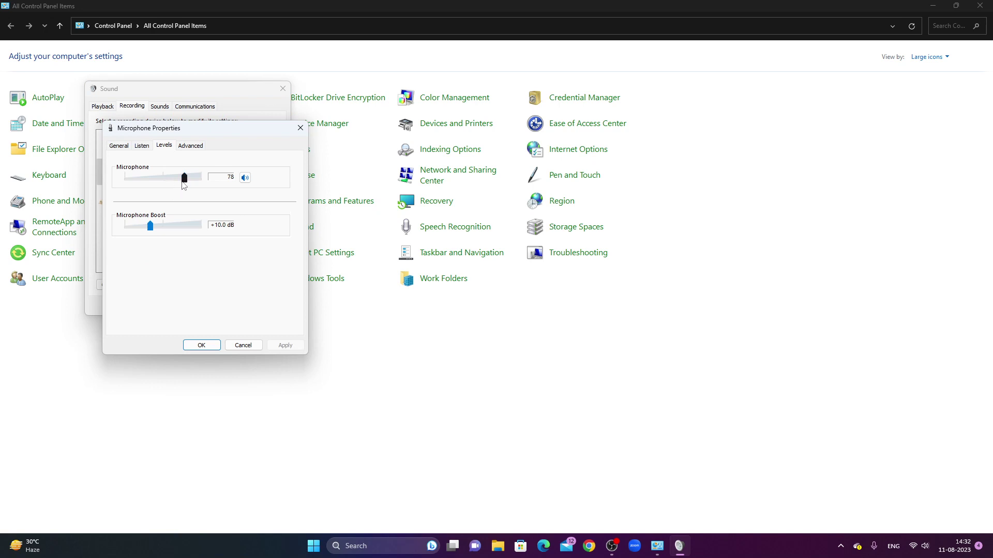
drag(185, 183, 186, 184)
click(181, 229)
click(202, 345)
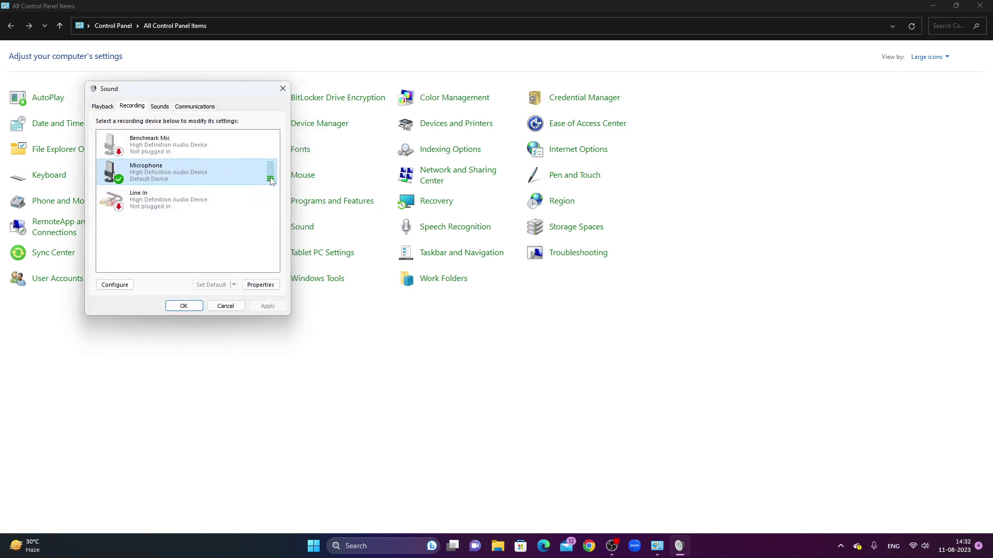
click(183, 306)
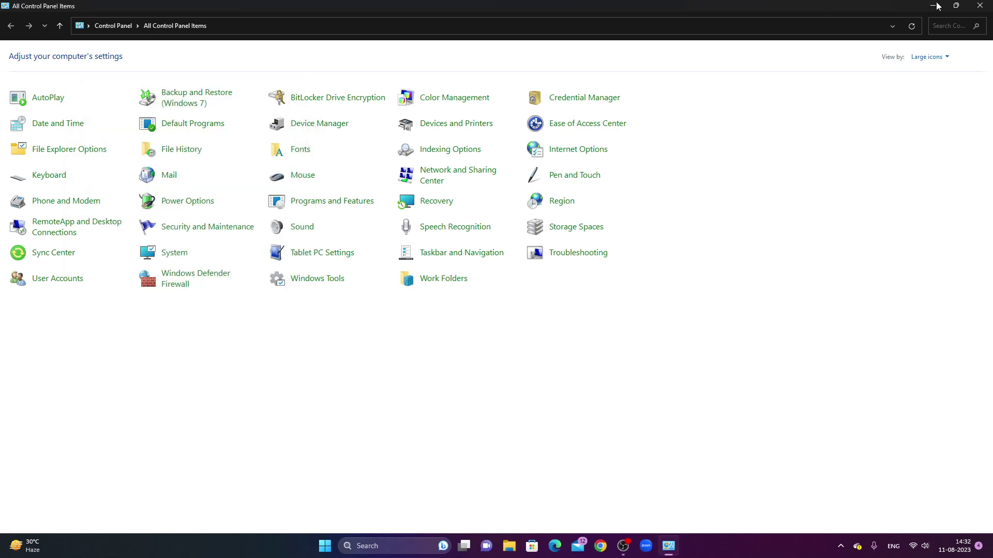
click(979, 5)
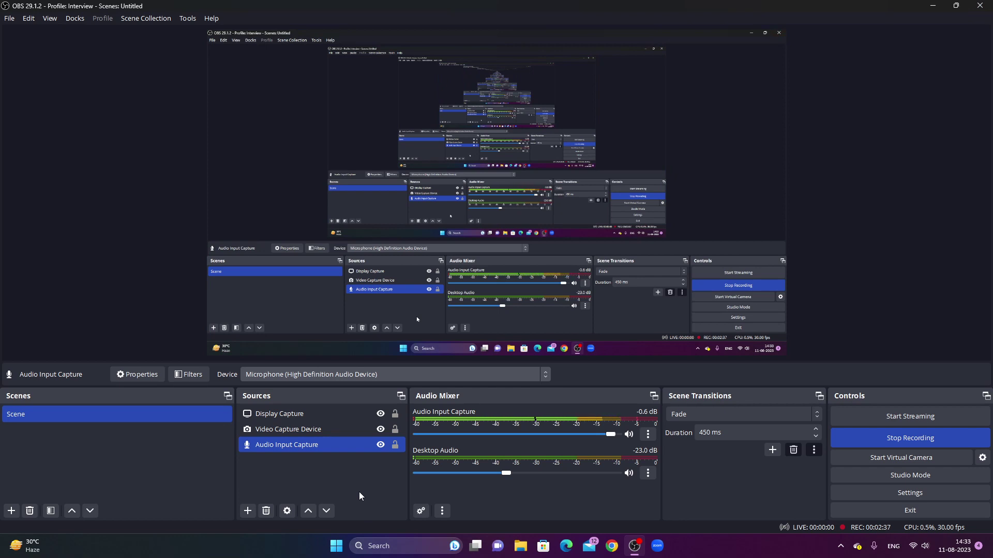
Step: Remove the existing Noise Suppression, Noise Gate and Compressor filters from Audio Input Capture
click(200, 374)
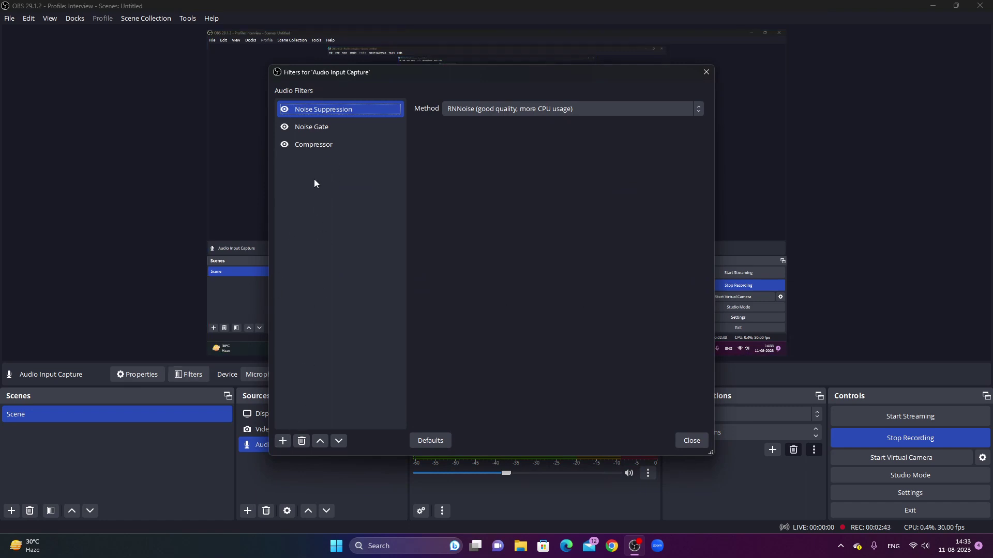
key(Delete)
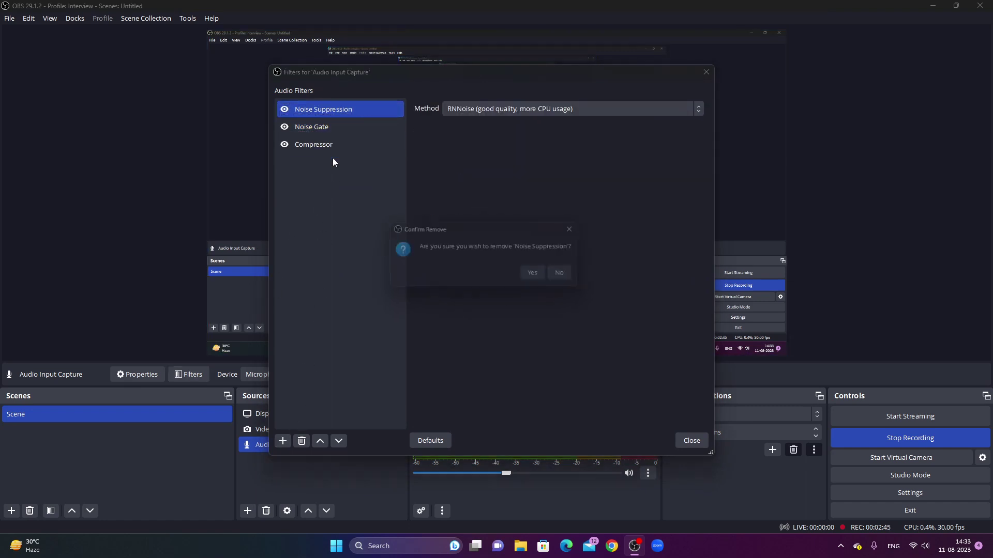
key(Return)
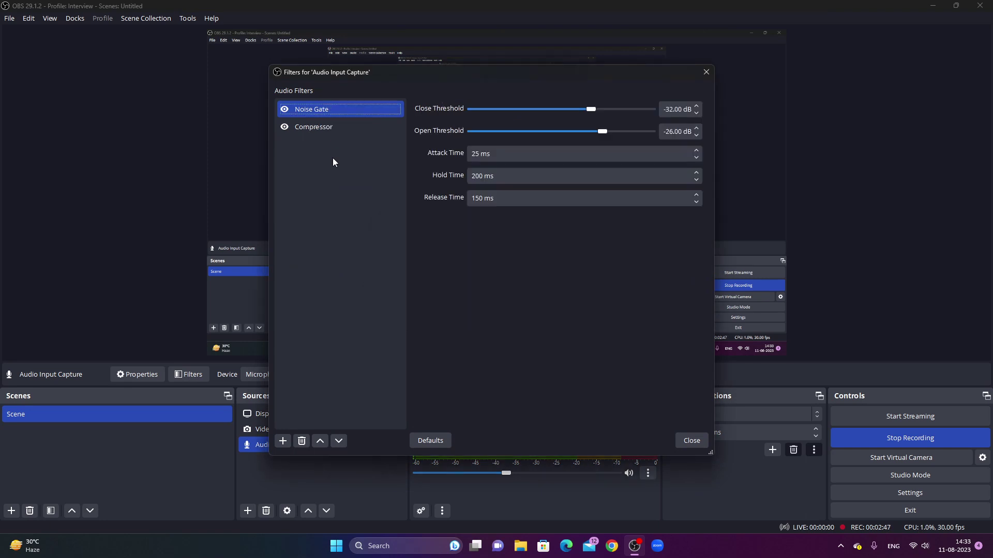
key(Delete)
key(Return)
key(Delete)
key(Return)
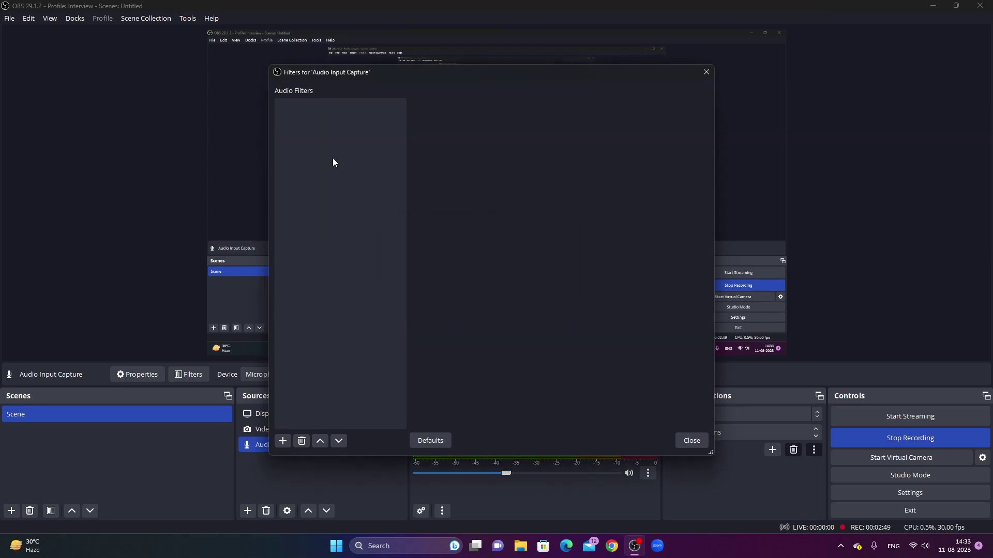
Step: Add a Noise Suppression filter to Audio Input Capture using the RNNoise (good quality, more CPU usage) method
click(277, 442)
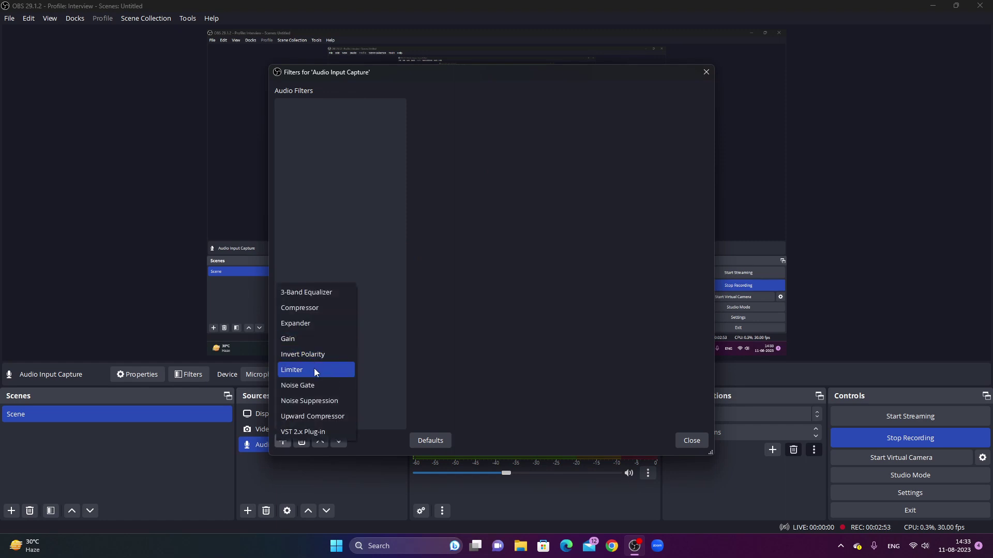
click(319, 401)
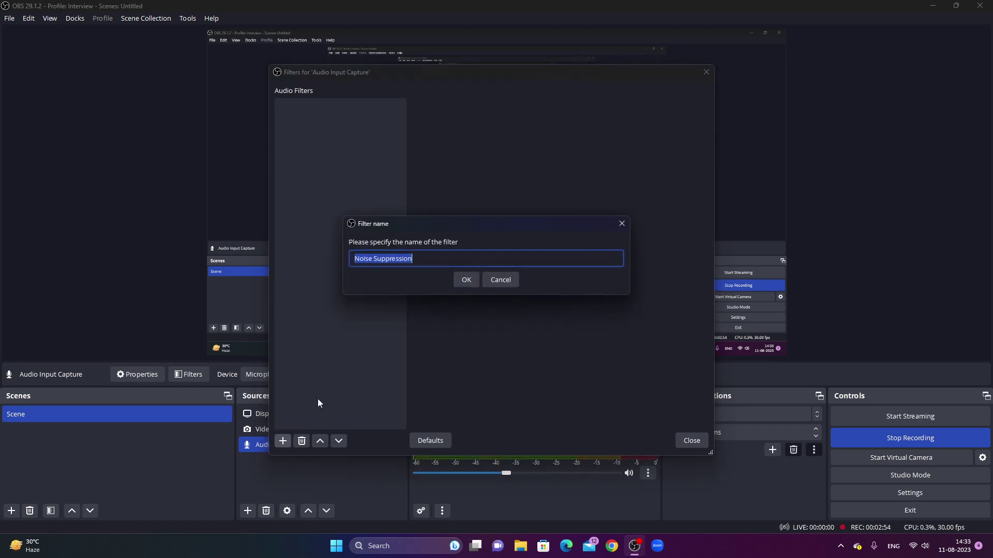
click(464, 285)
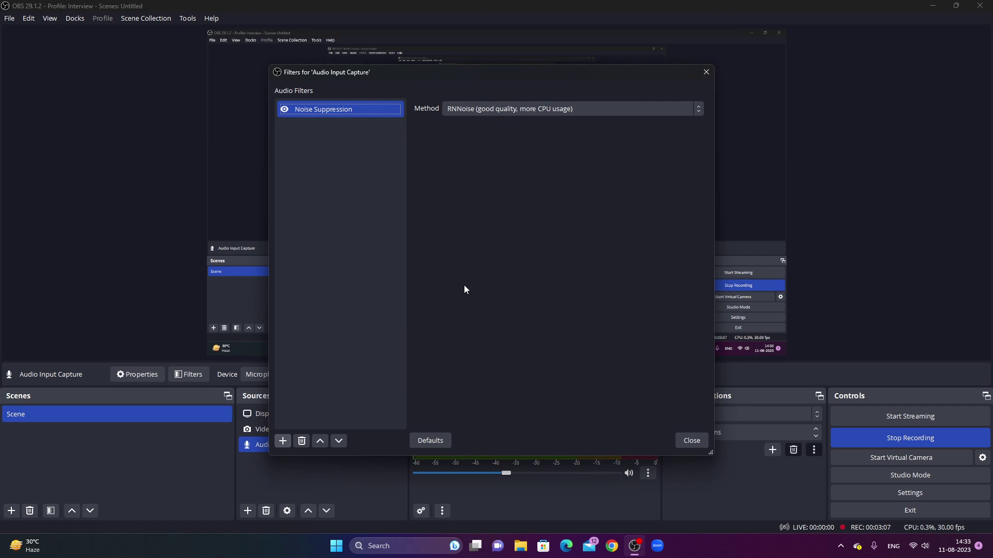
click(492, 108)
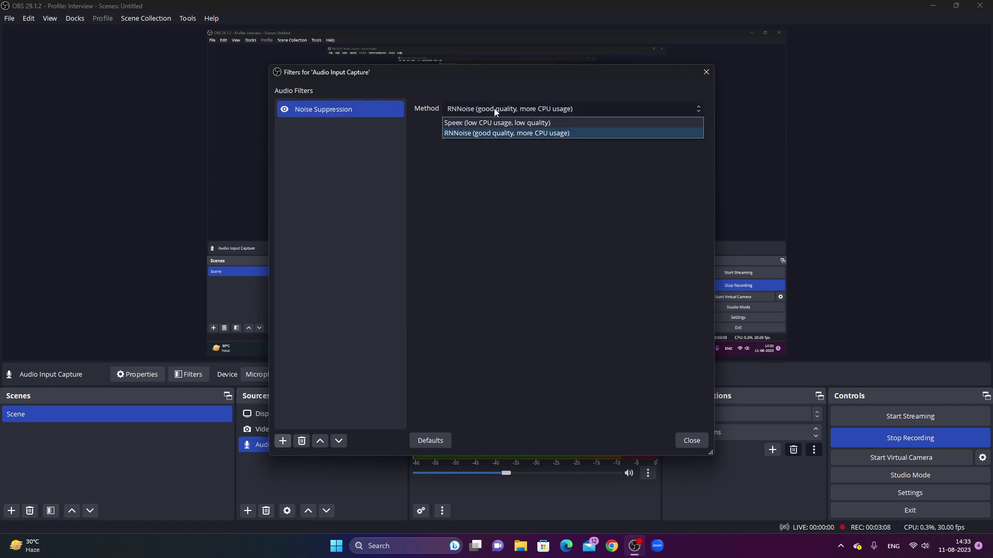
click(520, 133)
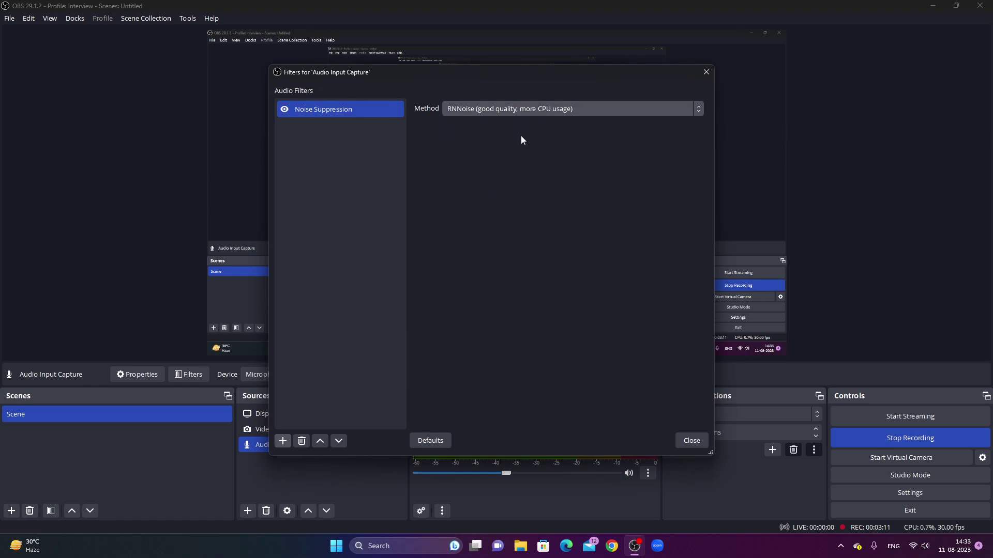
Step: Add a Noise Gate filter to Audio Input Capture with its default name
click(283, 441)
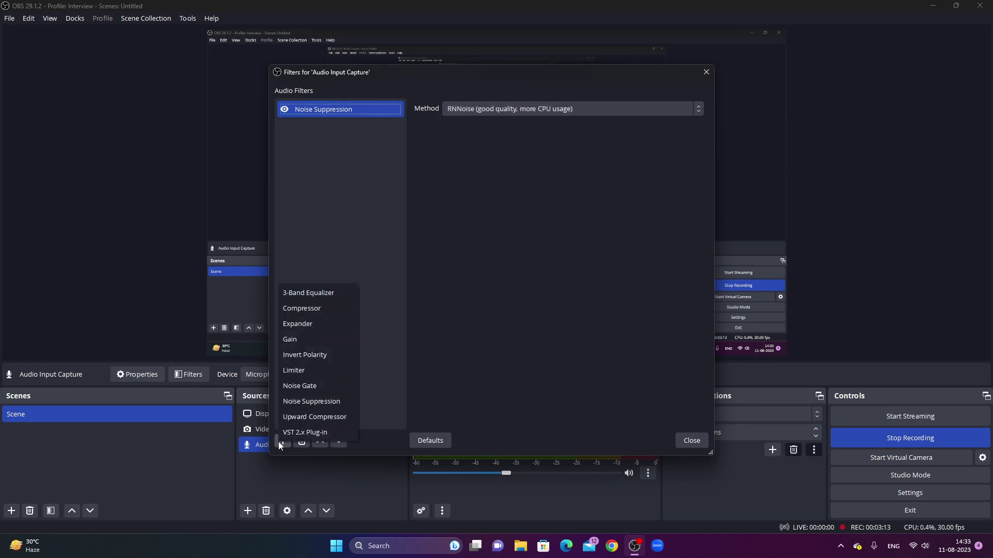
click(300, 386)
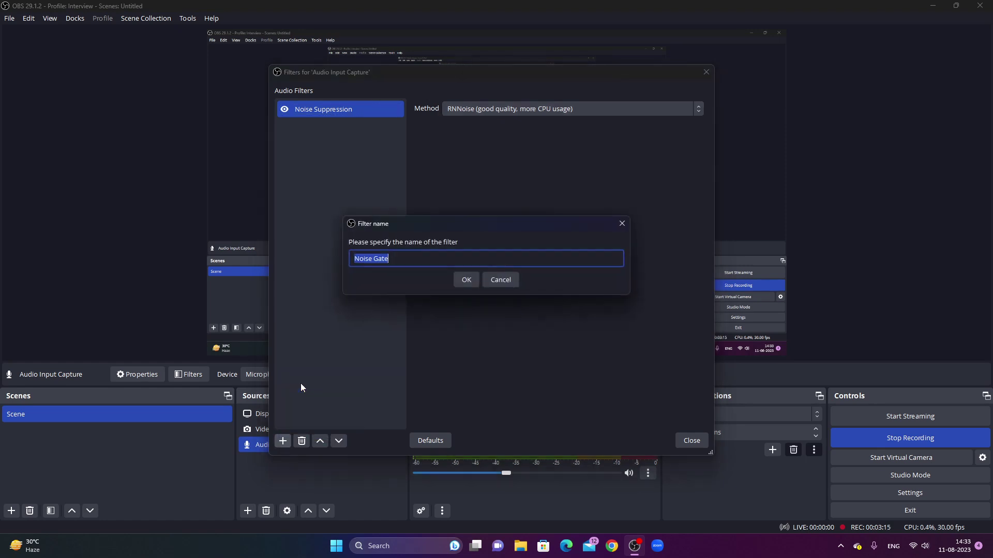
click(473, 283)
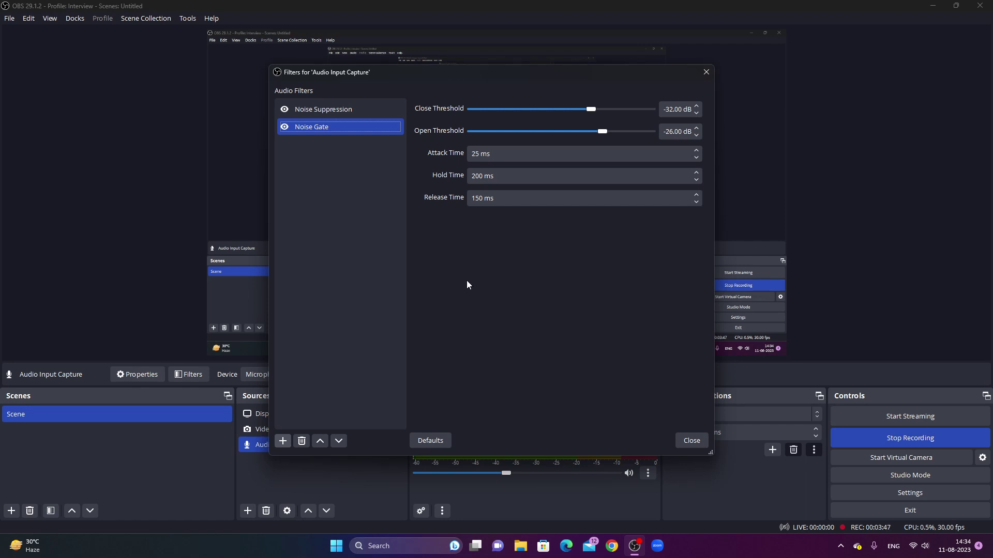
Step: Add a Compressor filter to Audio Input Capture and set its attack to 9 ms
click(278, 446)
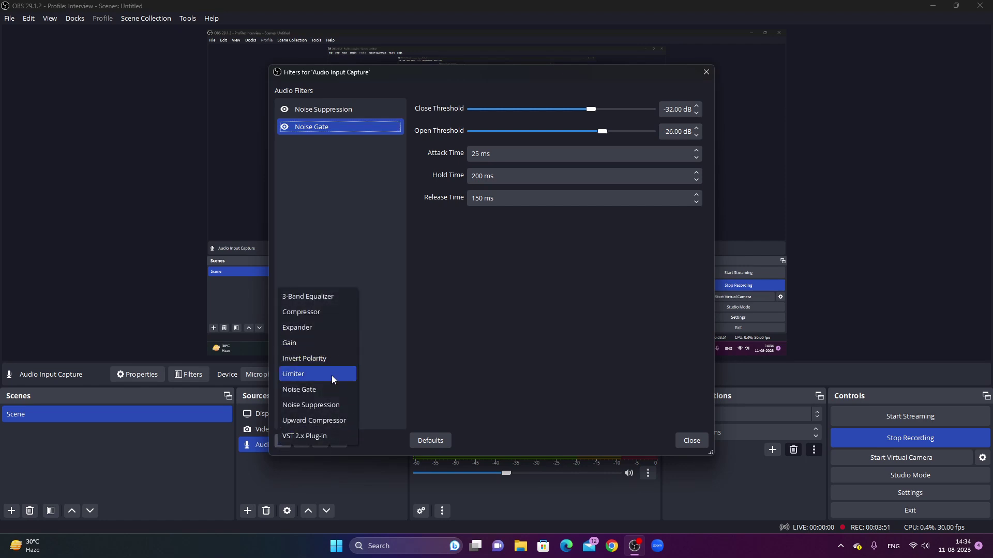
click(339, 312)
click(465, 281)
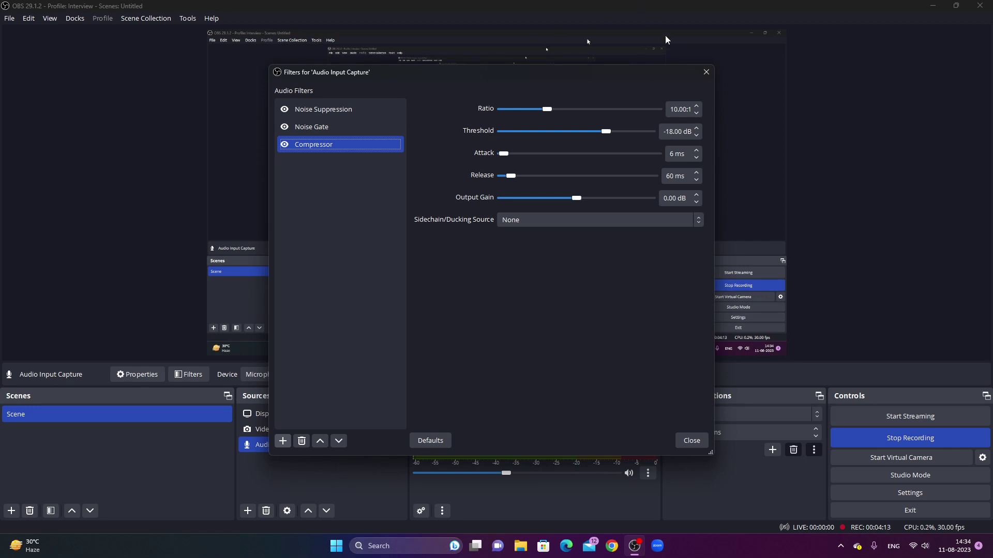
click(695, 152)
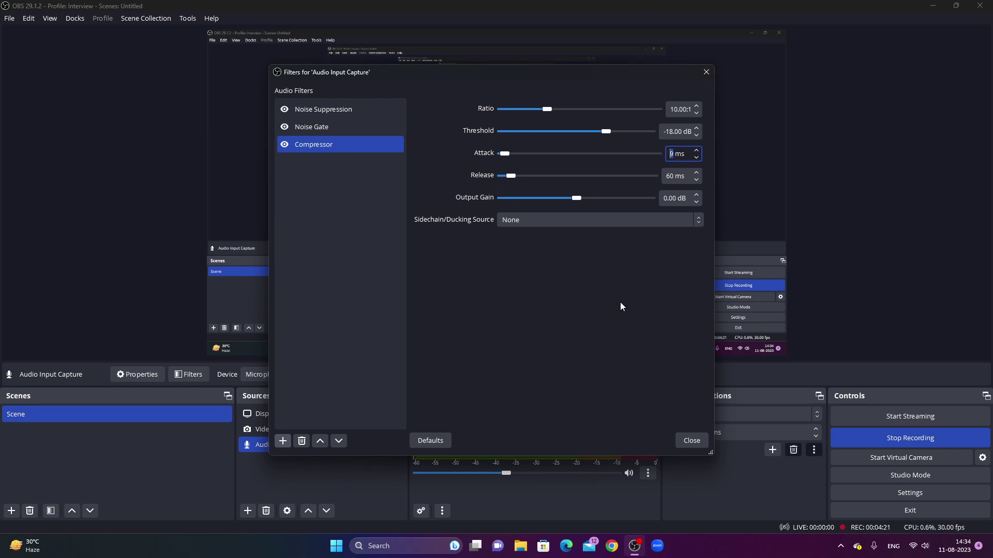
Step: Delete the Compressor filter from the Audio Input Capture filters
click(364, 219)
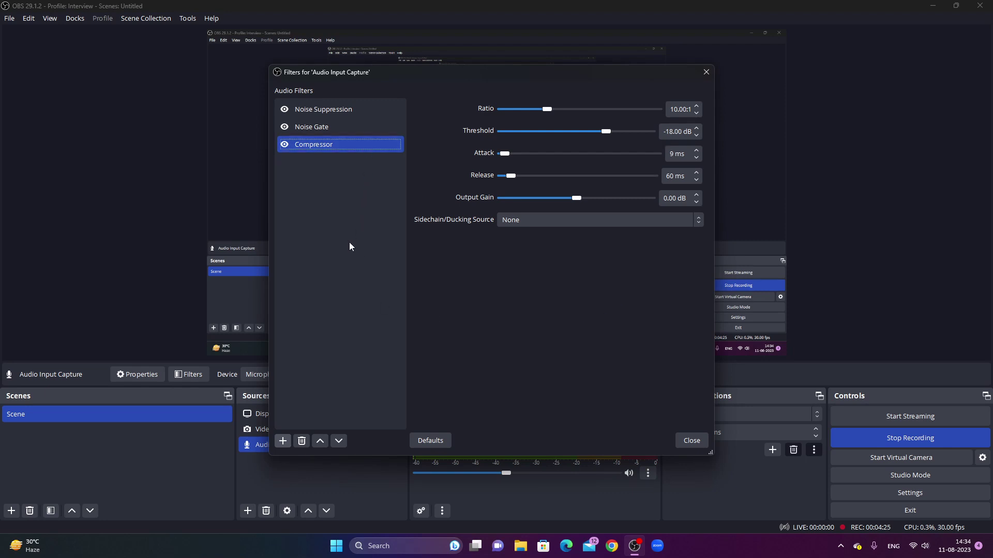
key(Delete)
key(Return)
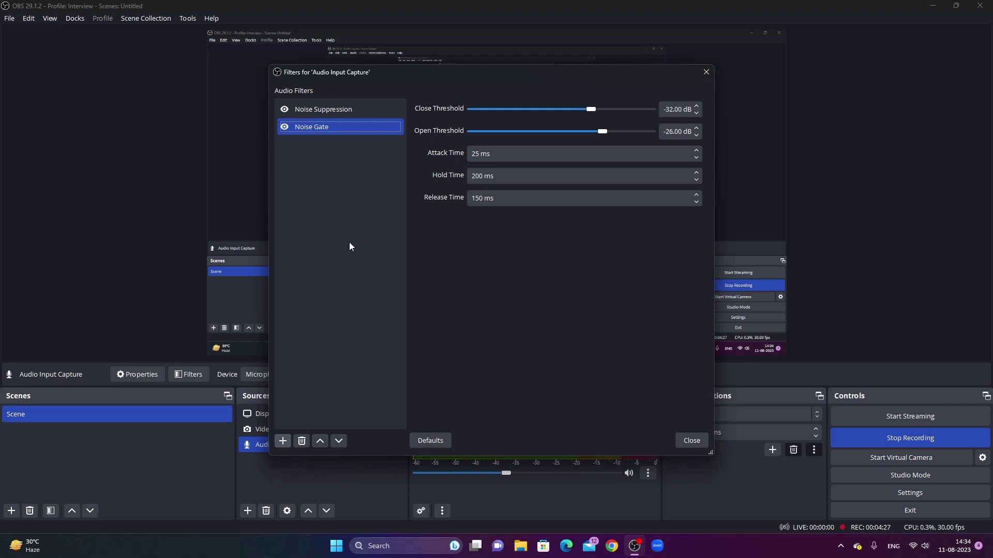
Step: Add a 3-Band Equalizer filter to Audio Input Capture and set High to 8.90 dB, Mid to 0.80 dB and Low to -13.00 dB
click(283, 440)
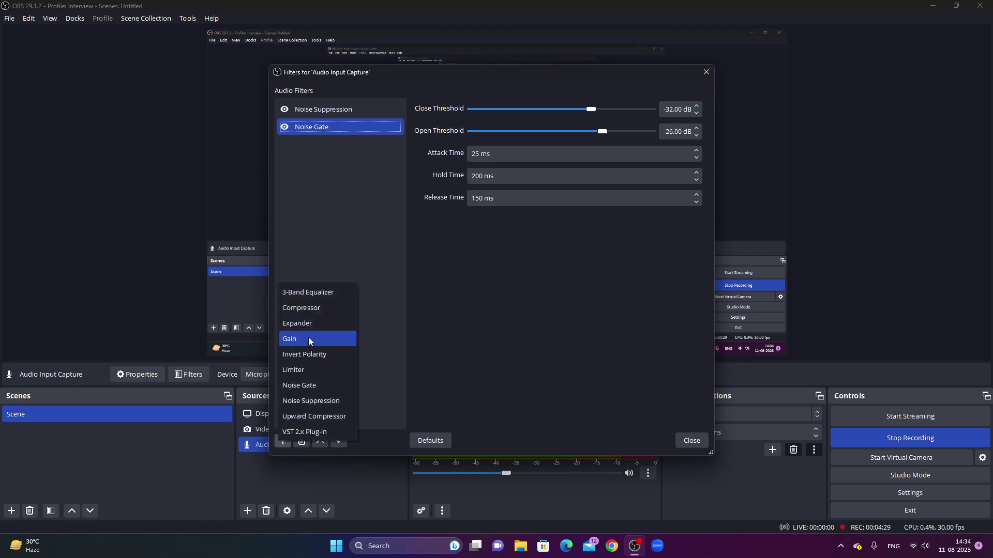
click(327, 295)
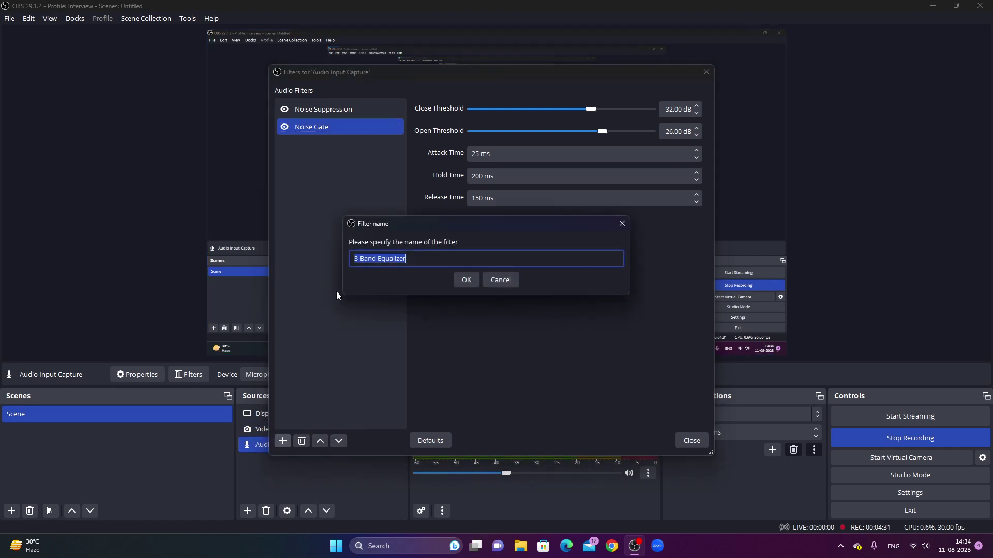
click(465, 281)
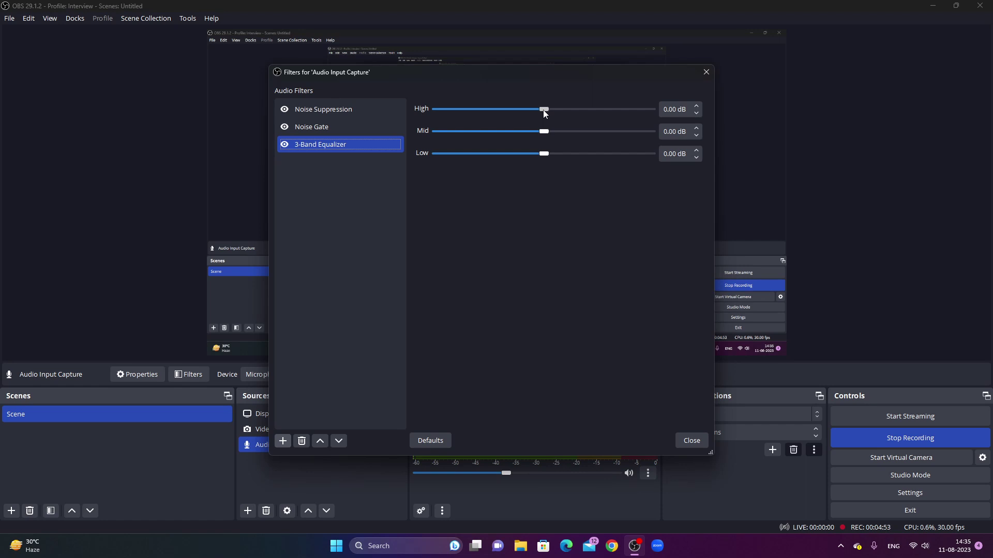
drag(543, 110, 527, 131)
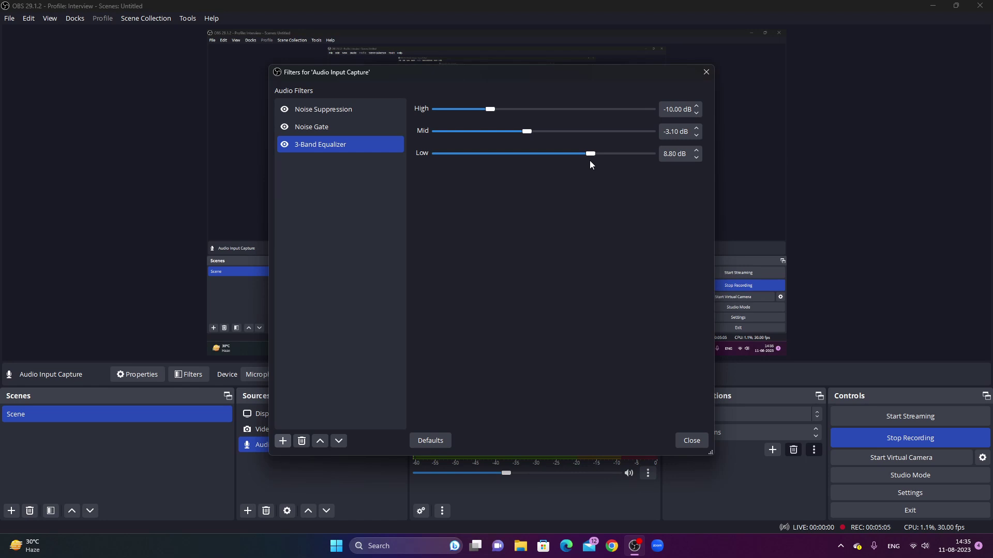
drag(490, 109, 475, 158)
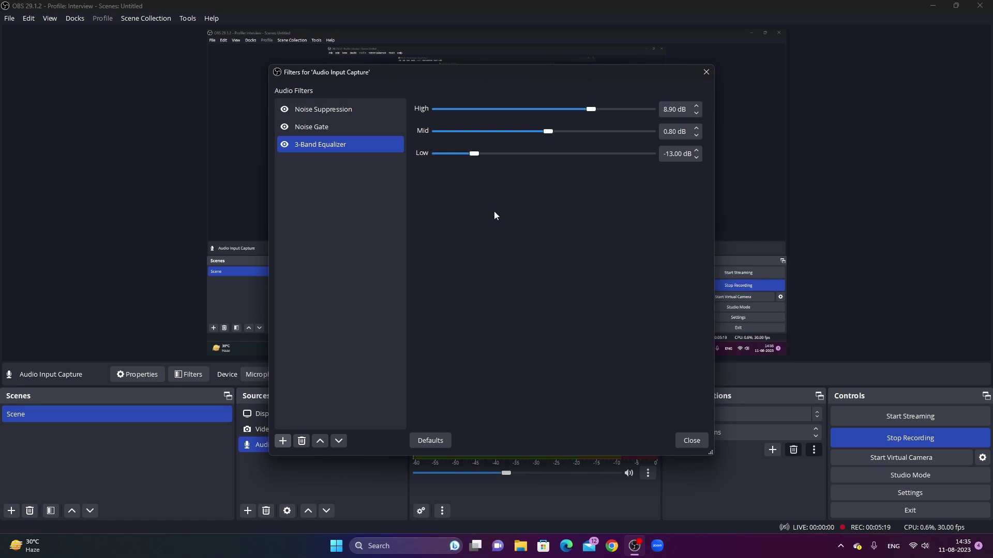
Step: Delete the 3-Band Equalizer filter from the Audio Input Capture filters
click(366, 147)
key(Delete)
key(Return)
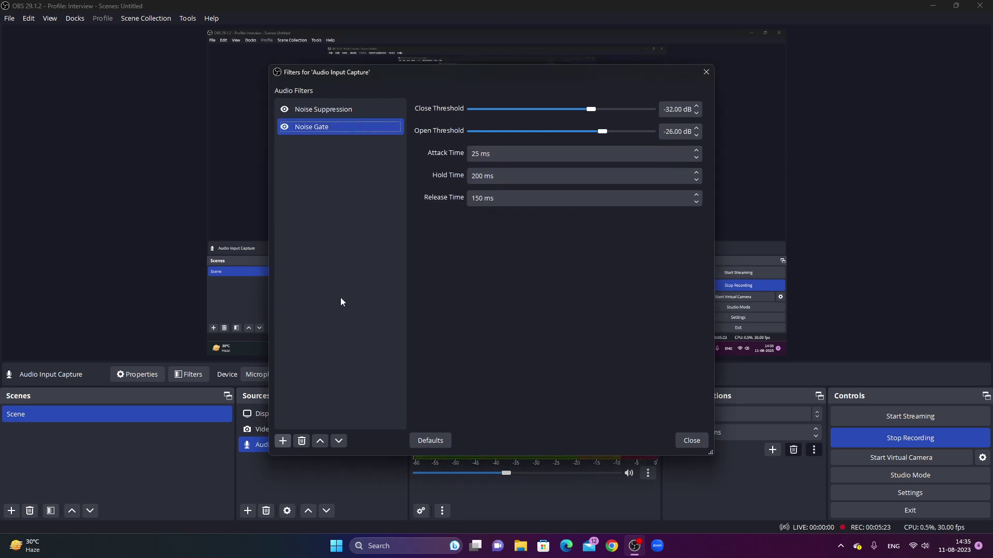
Step: Add a Limiter filter with its default name to Audio Input Capture and lower its threshold slightly
click(285, 443)
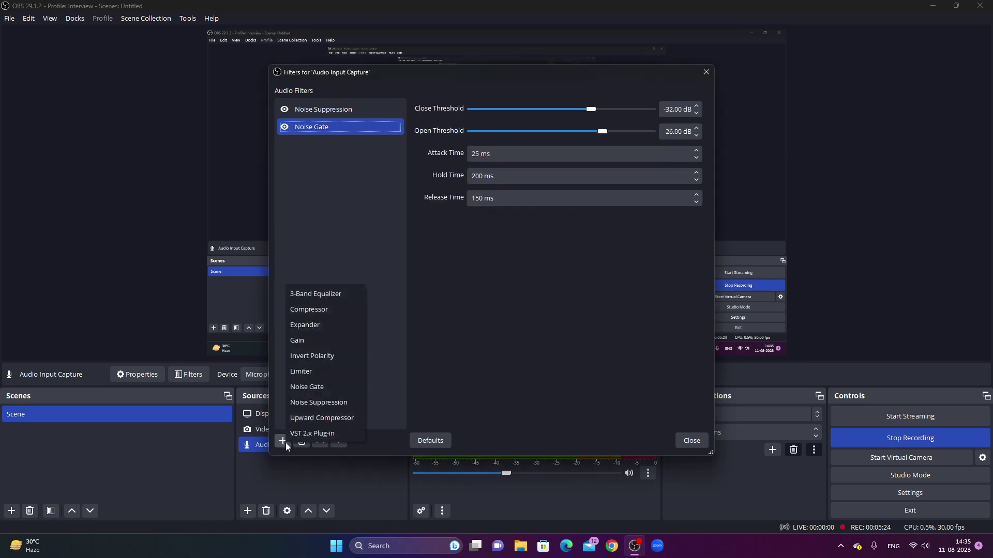
click(330, 372)
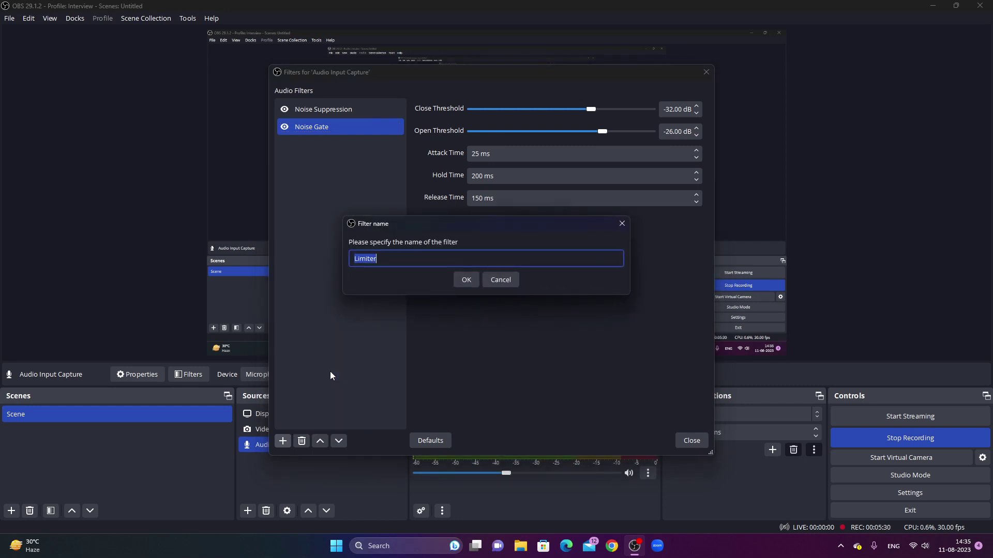
click(464, 286)
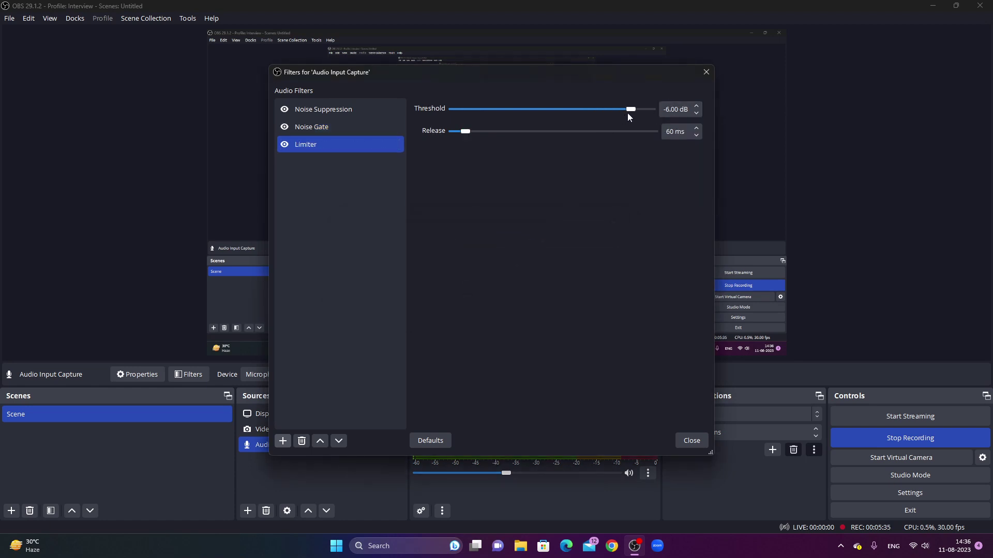
drag(628, 112, 617, 111)
click(691, 441)
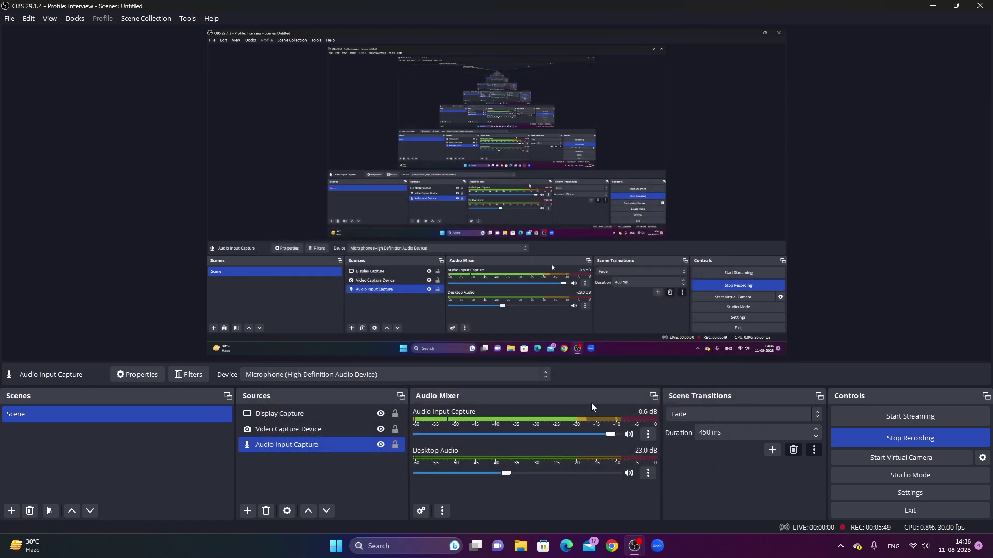